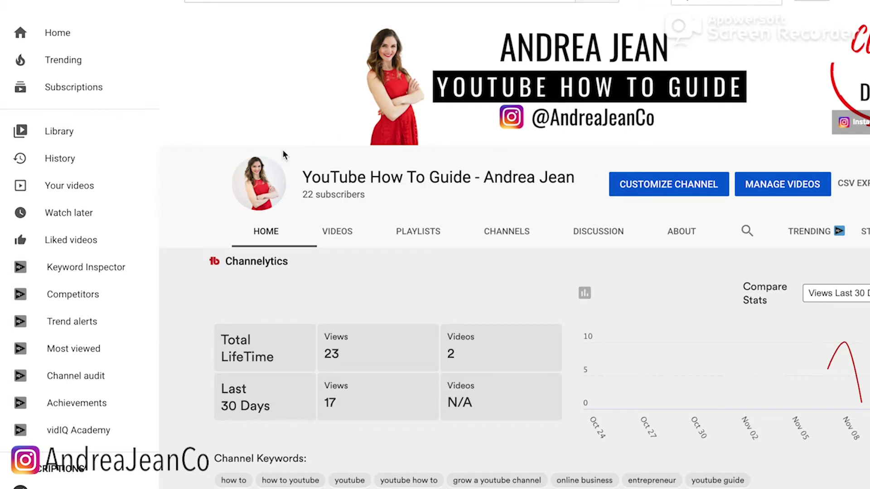
Go from the channel page to the Home feed, then open the Watch history page.
click(57, 37)
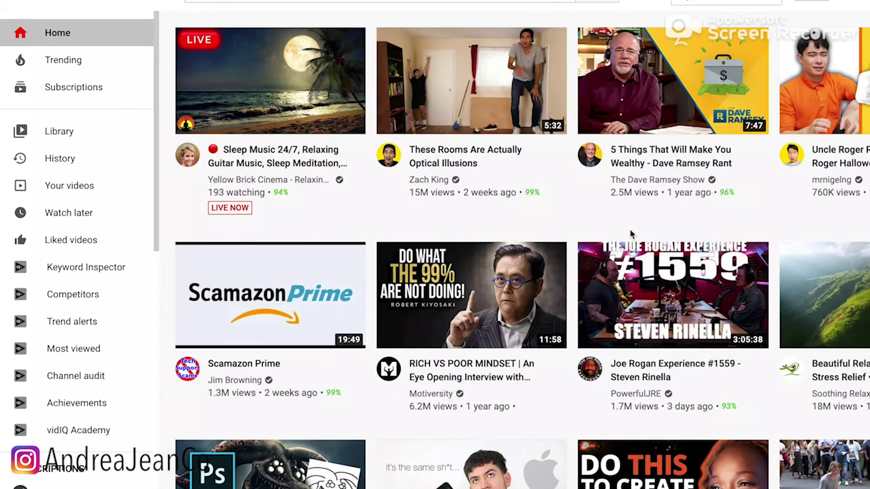
click(66, 161)
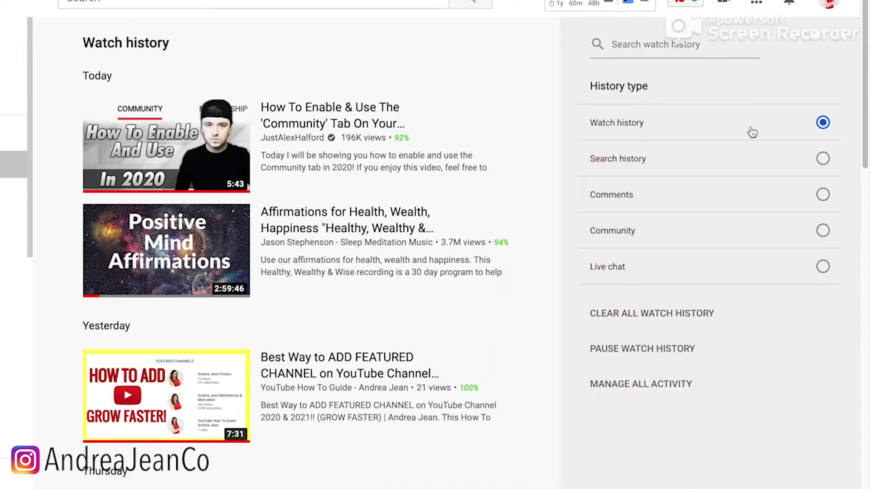
Set History type to Search history and dismiss the Emails from YouTube notice with GOT IT.
click(823, 158)
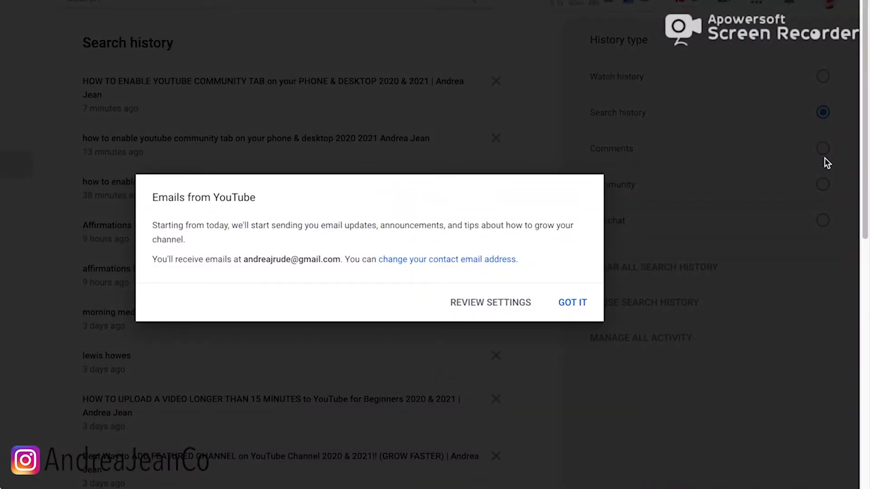
click(575, 301)
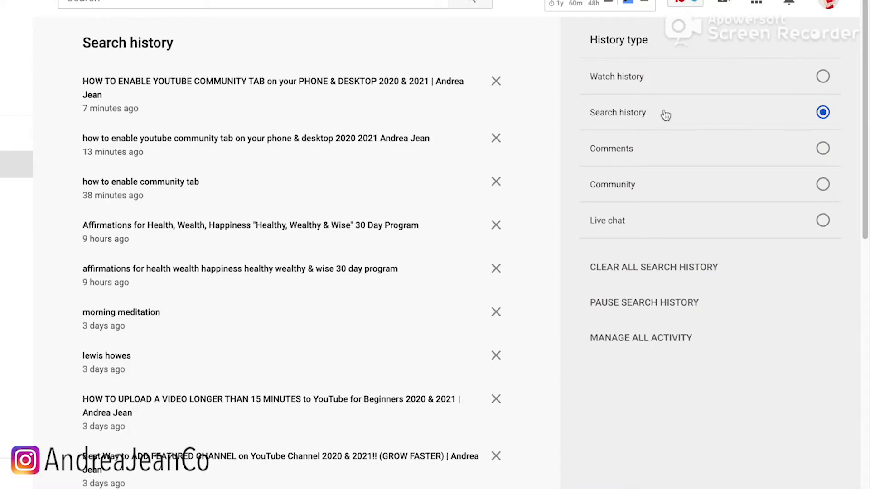
scroll(354, 296, down, 2)
scroll(353, 295, down, 2)
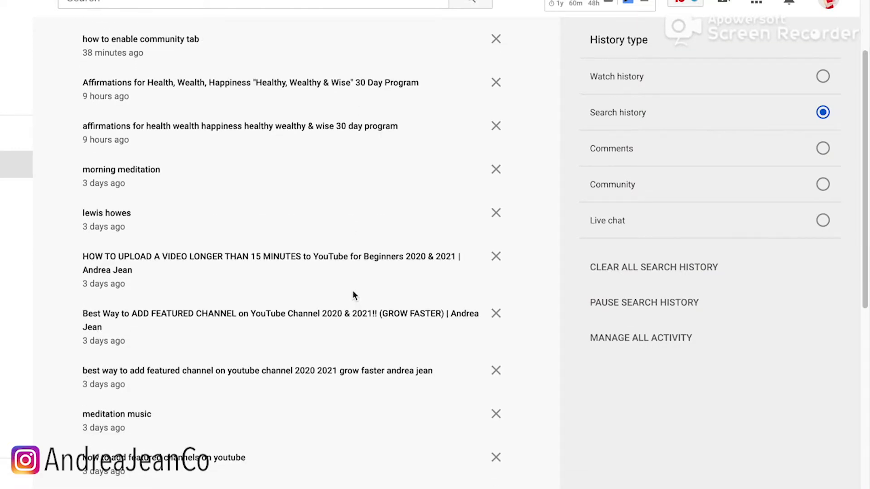
scroll(354, 294, up, 4)
Remove the top two search entries, then clear all search history and confirm with CLEAR SEARCH HISTORY.
click(498, 80)
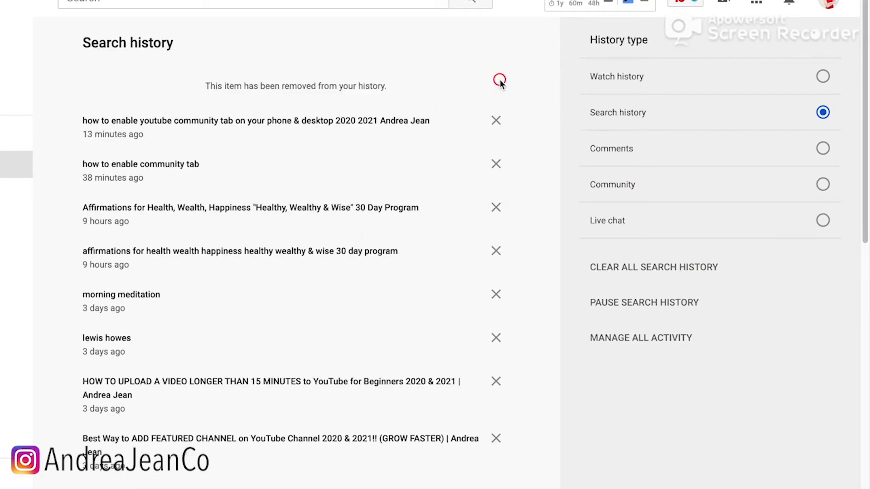
click(495, 116)
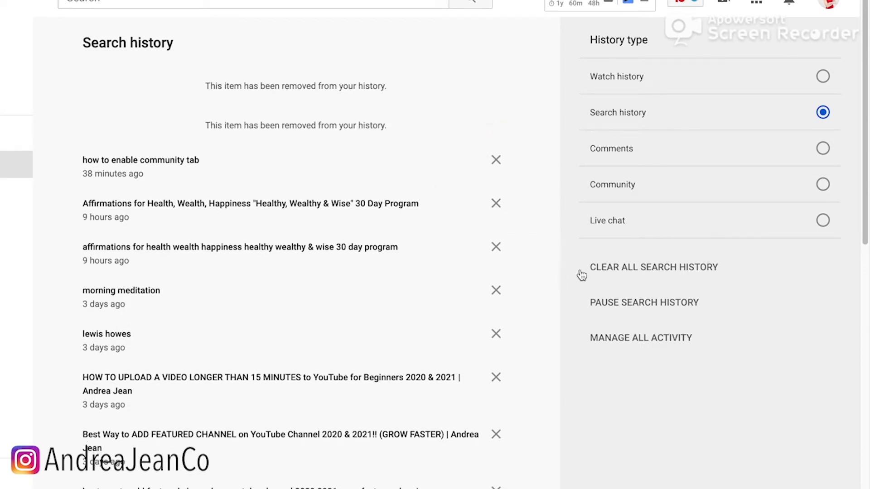
click(697, 270)
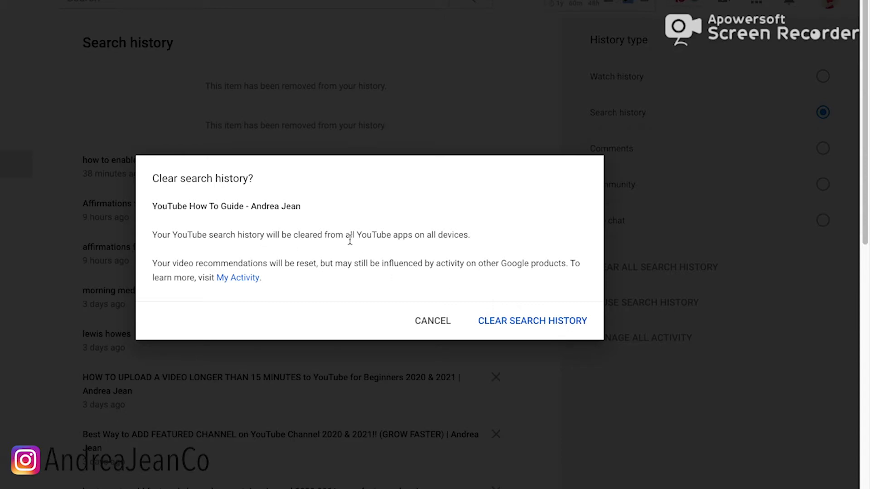
click(373, 234)
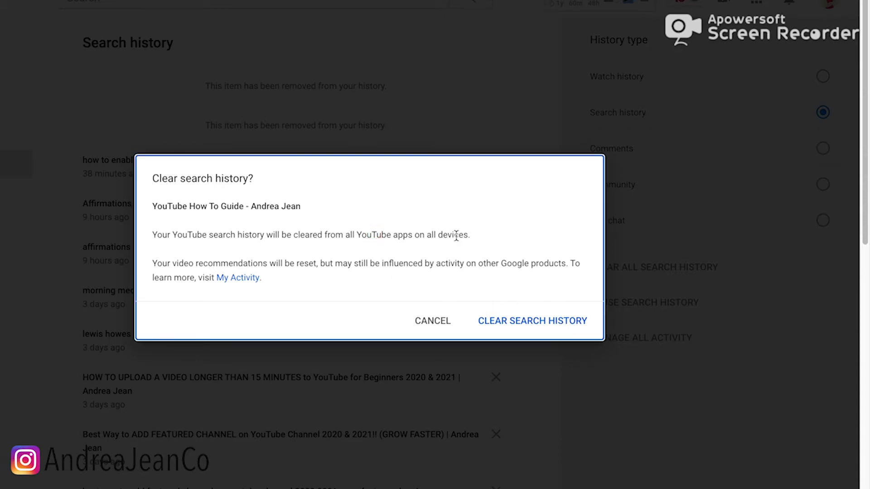
click(522, 321)
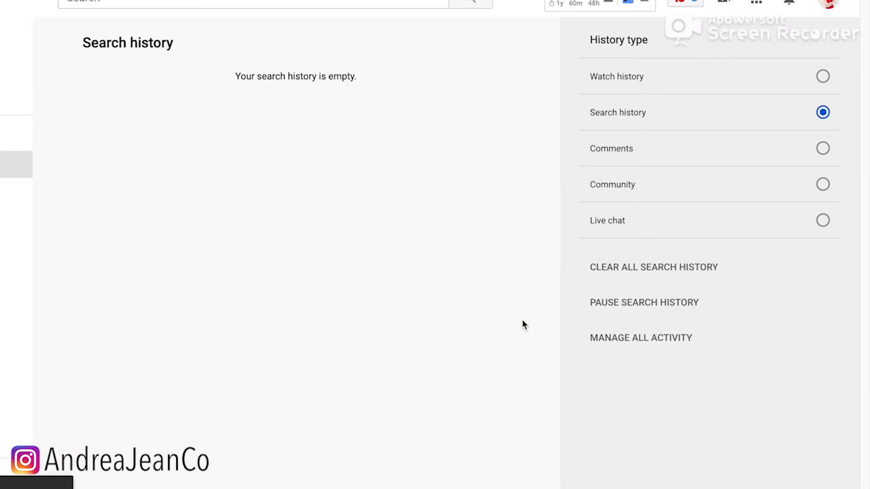
Switch to Watch history and clear it all, confirming with CLEAR WATCH HISTORY.
click(823, 78)
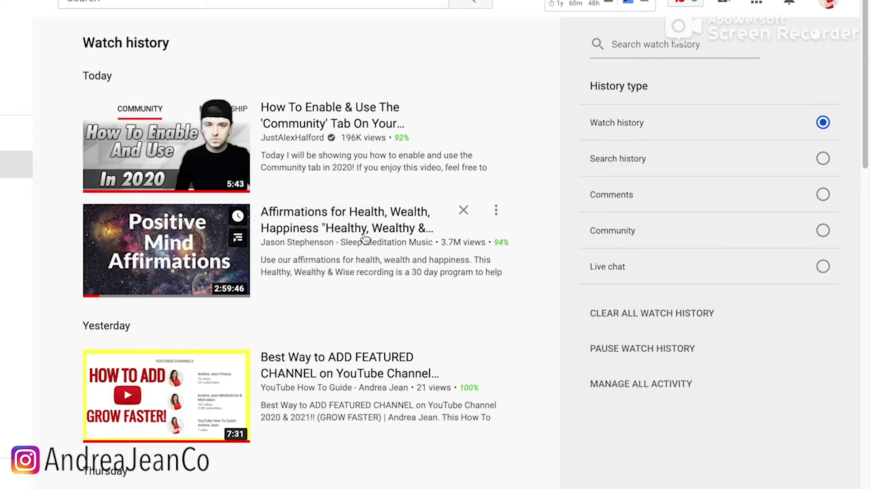
scroll(367, 239, down, 15)
scroll(370, 242, up, 5)
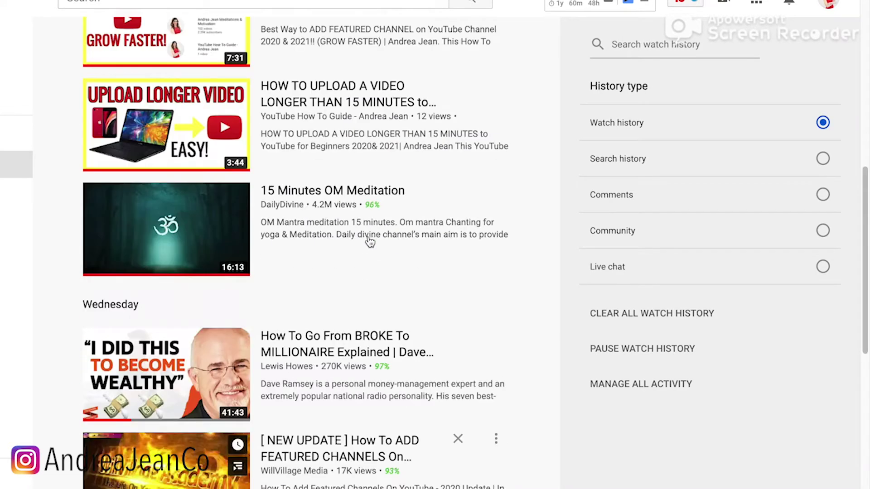
scroll(370, 242, up, 6)
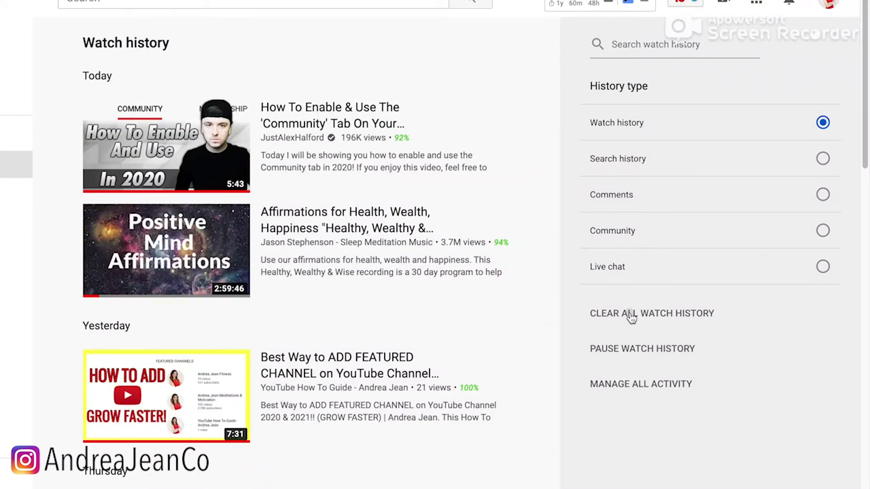
click(631, 315)
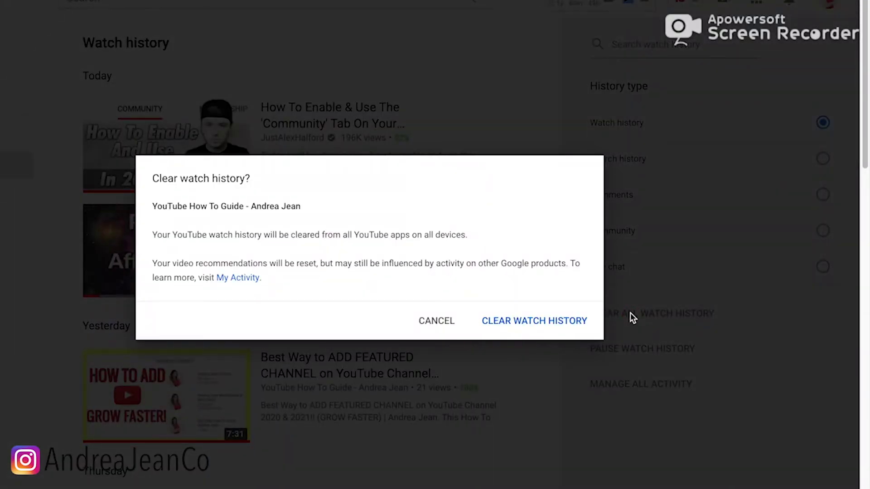
click(542, 322)
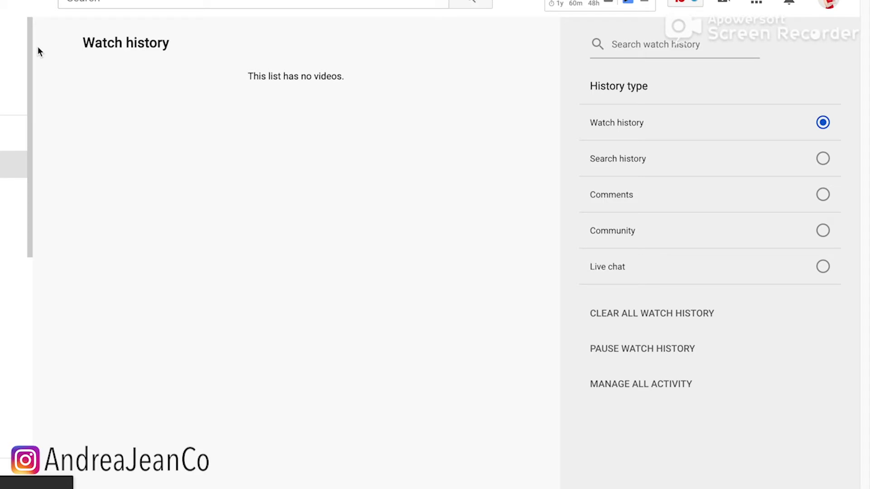
drag(76, 56, 109, 62)
click(102, 100)
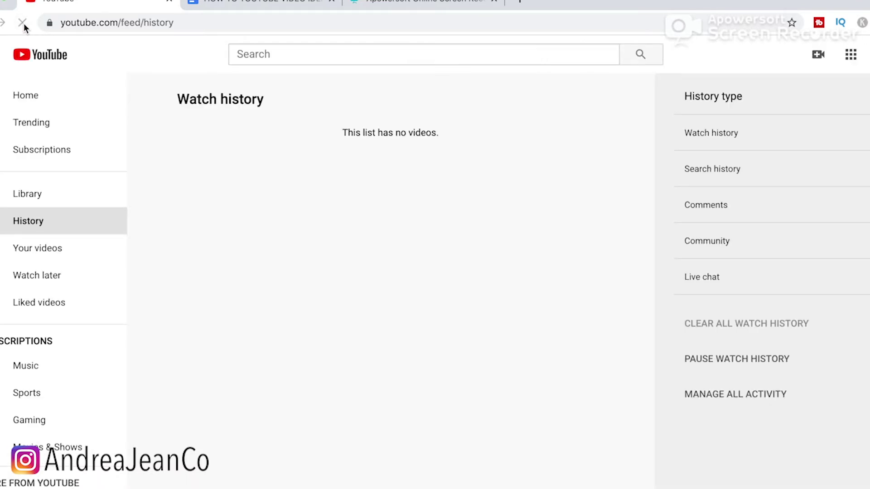
Reopen History from Home and check that both Search history and Watch history are empty.
click(23, 96)
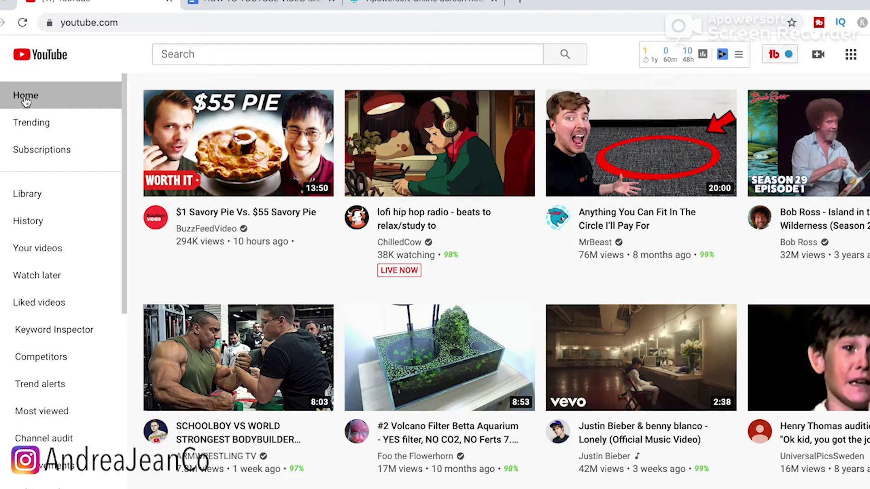
click(34, 222)
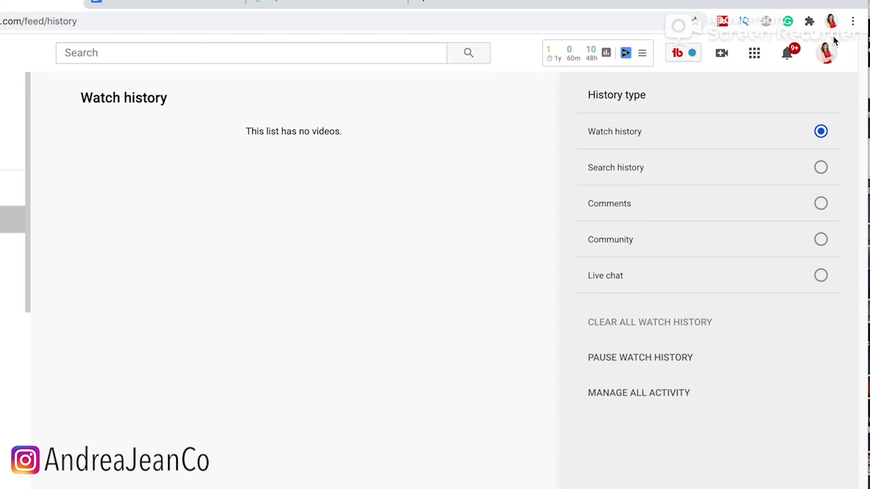
click(822, 166)
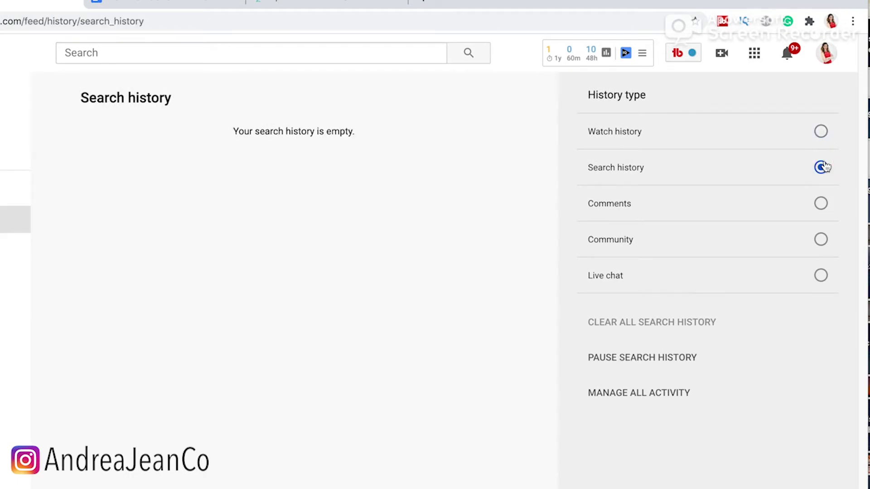
click(823, 133)
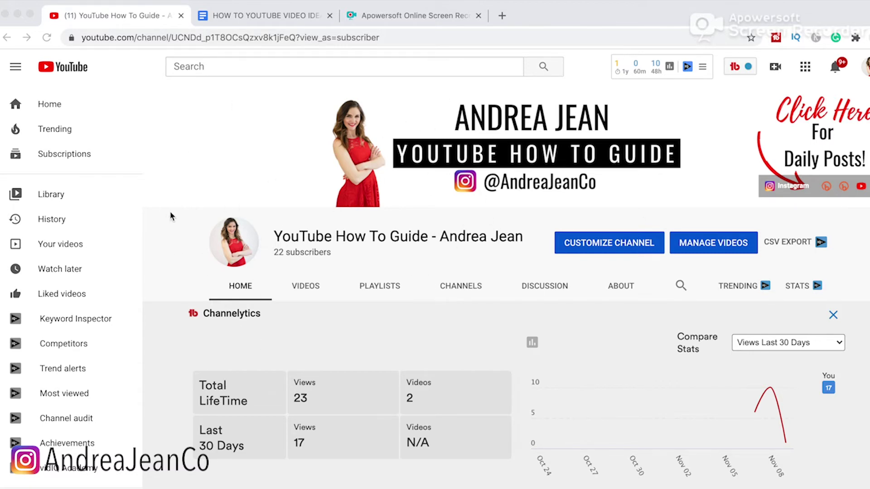
Open a new Chrome incognito window and load youtube.com in it.
click(161, 79)
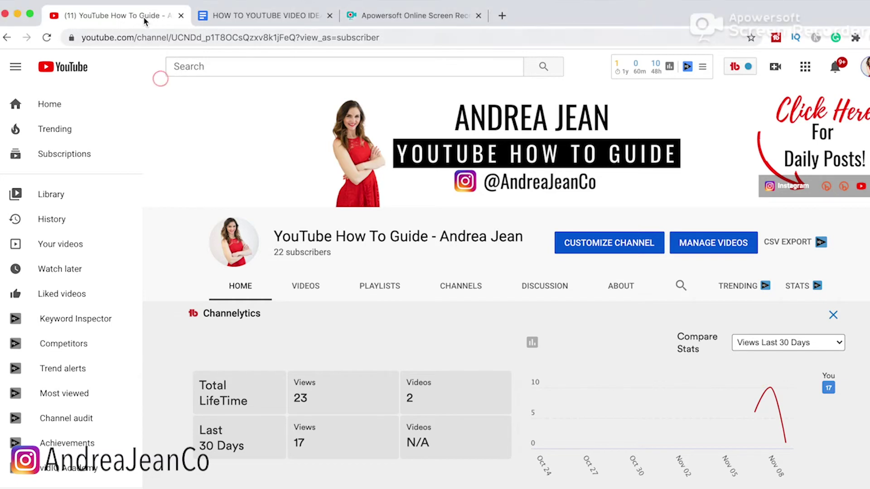
click(82, 1)
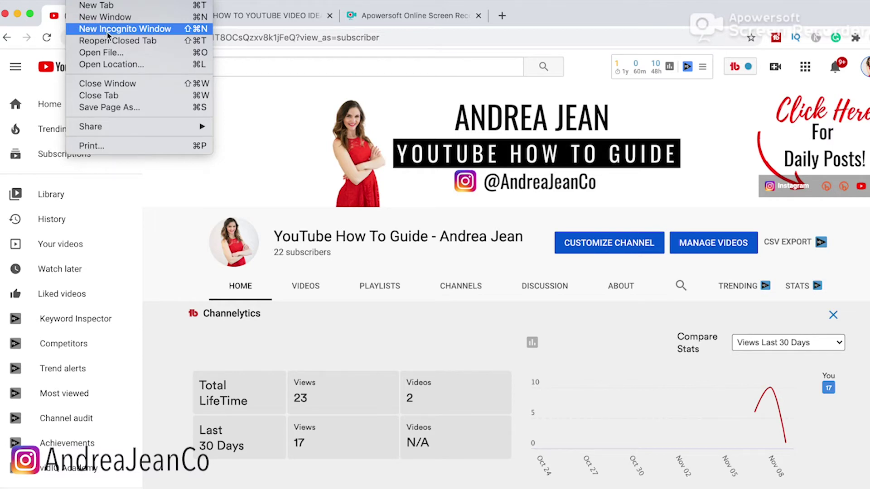
click(131, 29)
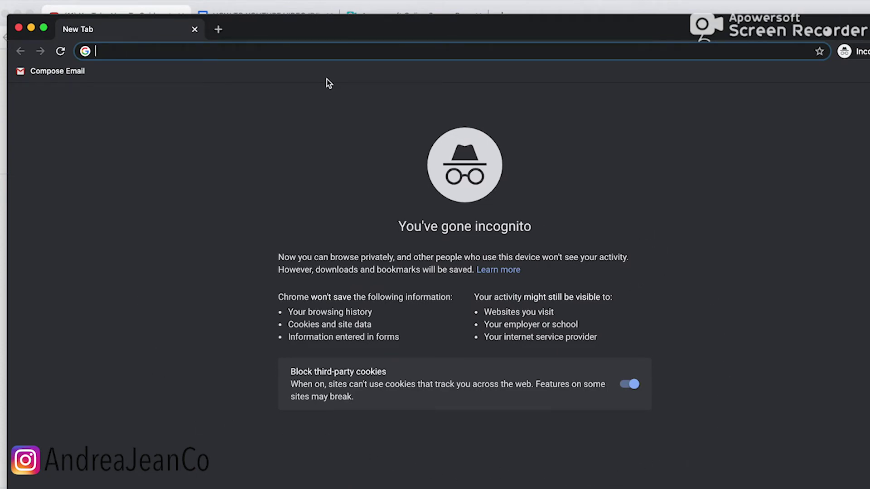
text(youtube.com)
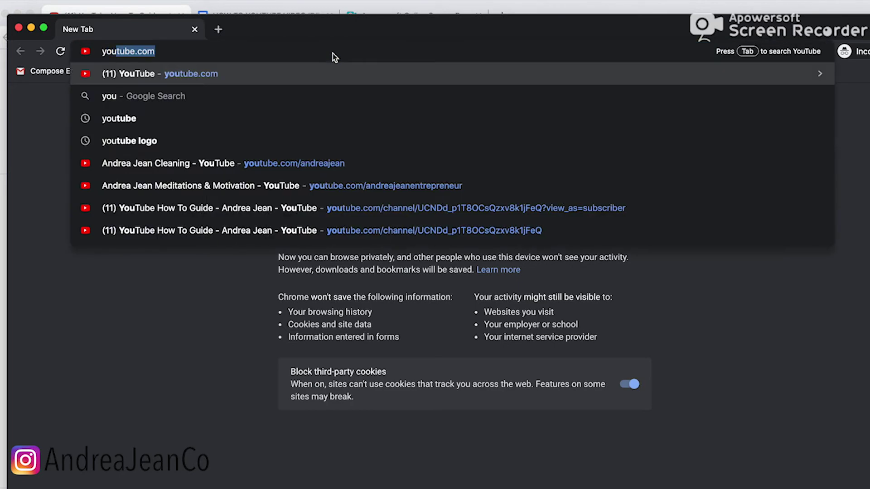
key(Return)
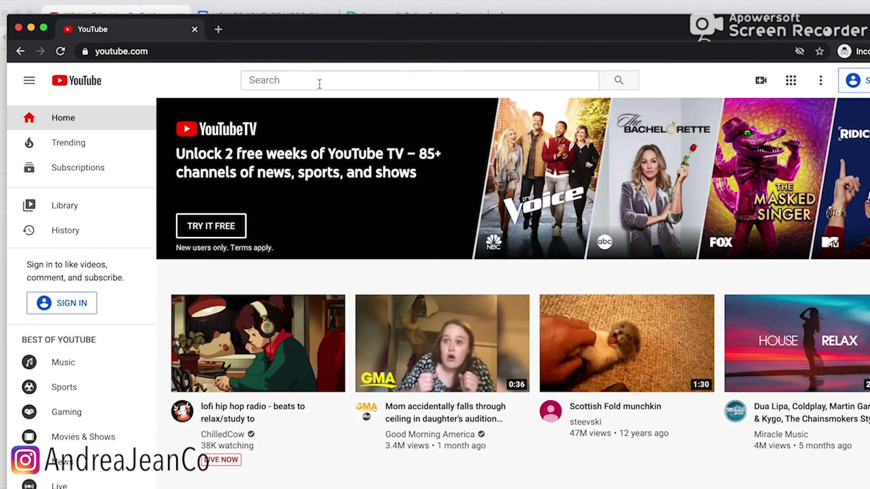
Search YouTube for 'put vinegar into your toilet and watch what happens', then select the query text.
click(319, 84)
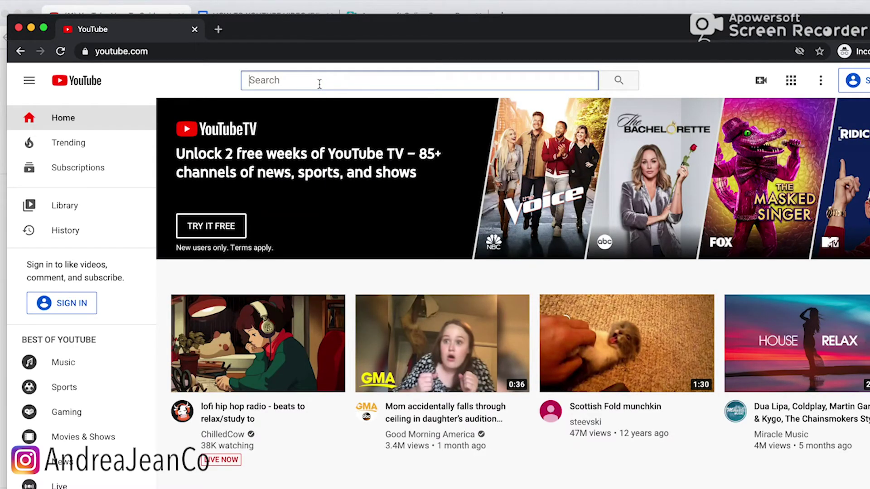
text(put vi)
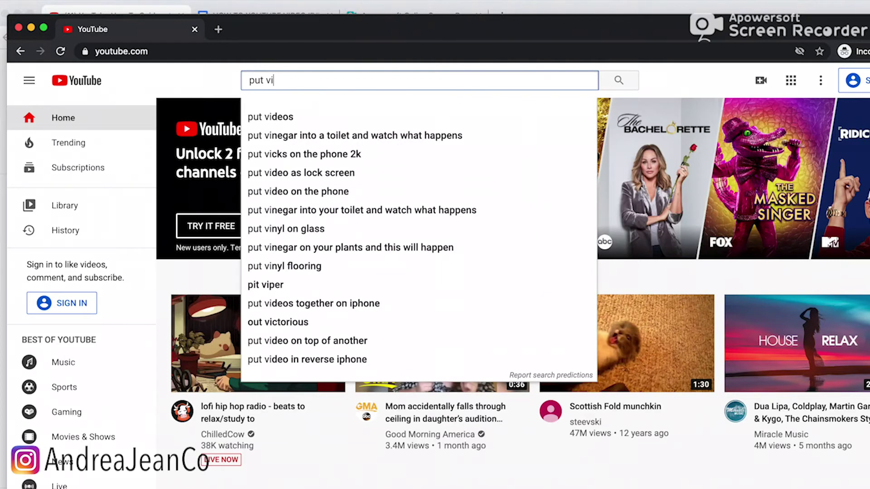
text(negar into your toilet)
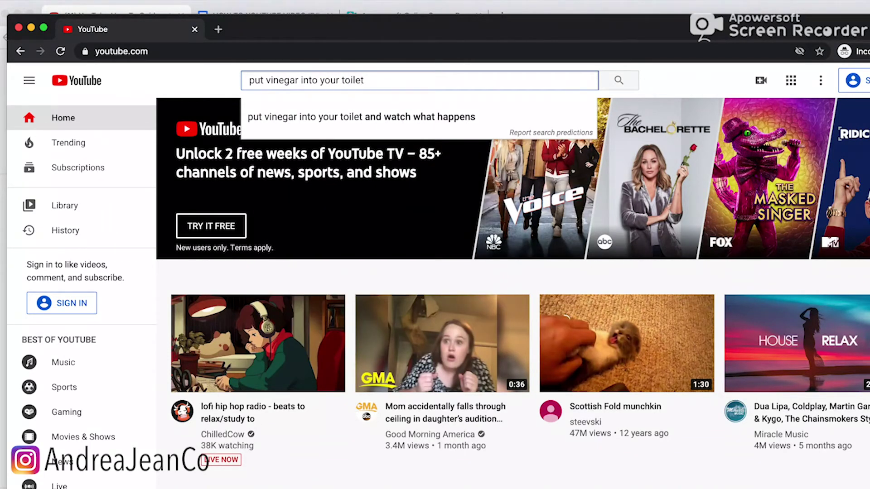
click(294, 117)
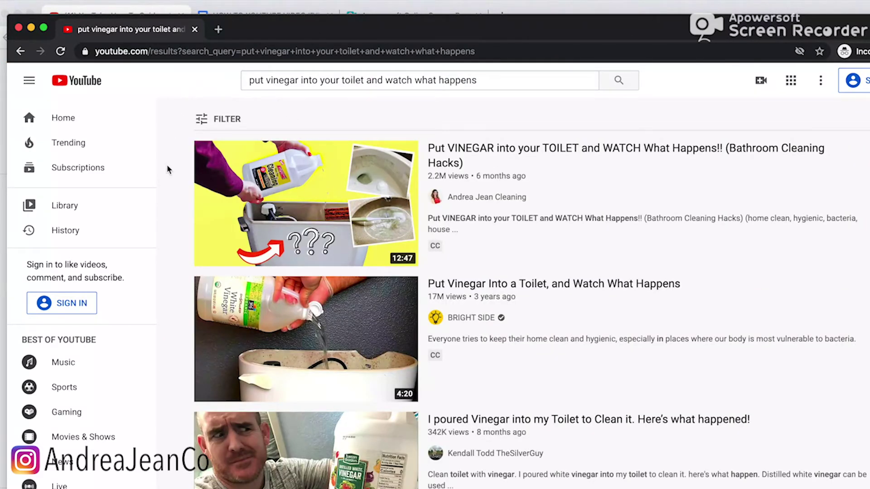
mouse_move(431, 255)
mouse_move(533, 285)
drag(480, 81, 244, 87)
Replace the query with 'put aspirin in your washing machine', search, then close the incognito window.
key(BackSpace)
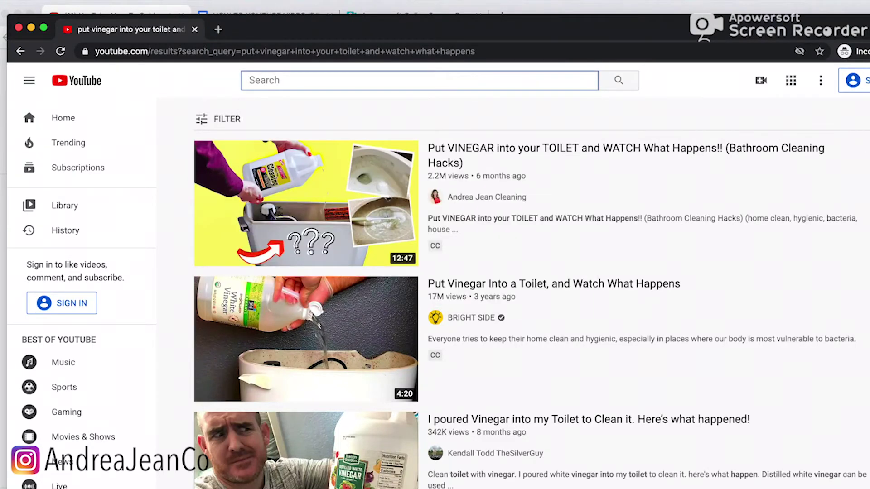
text(put aspiring)
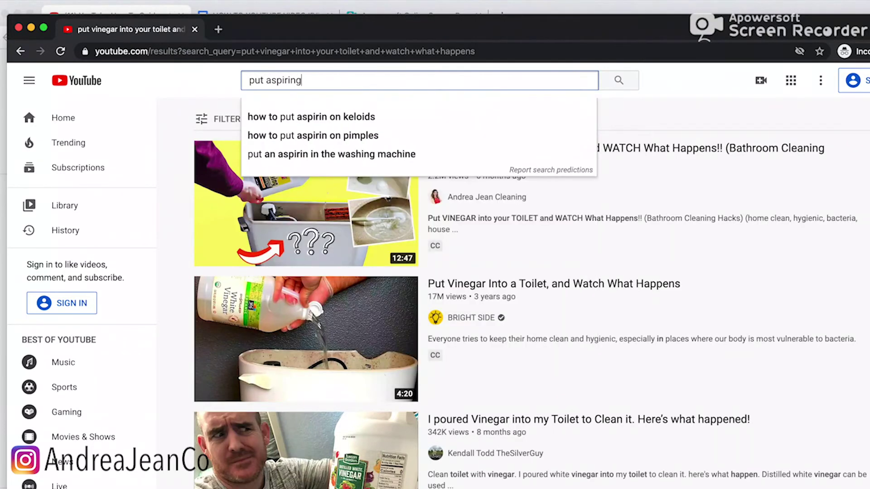
key(BackSpace)
text(in your)
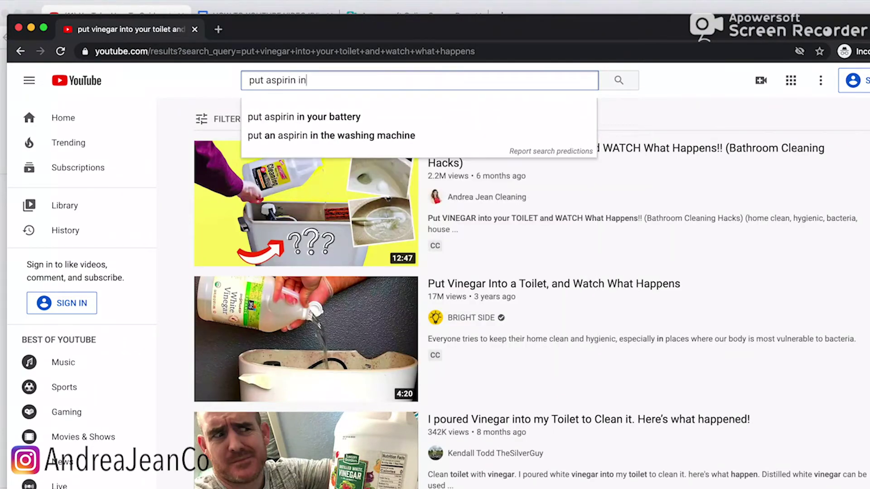
text(shing machine)
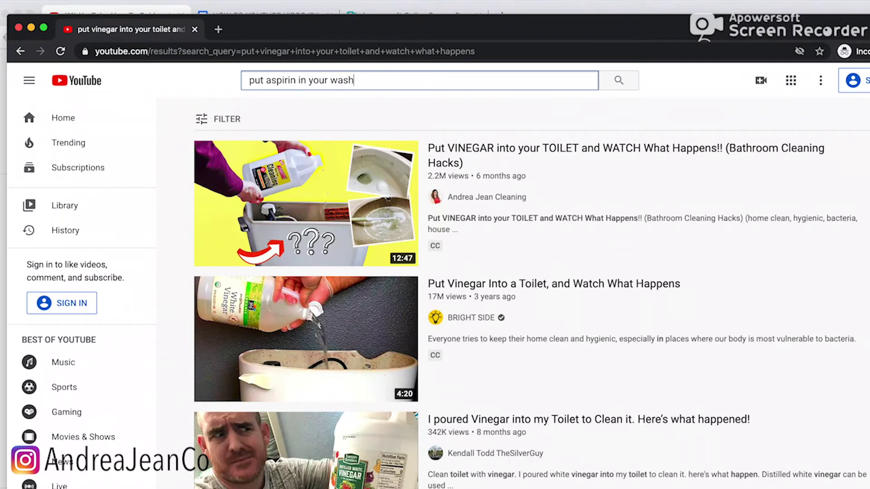
key(Return)
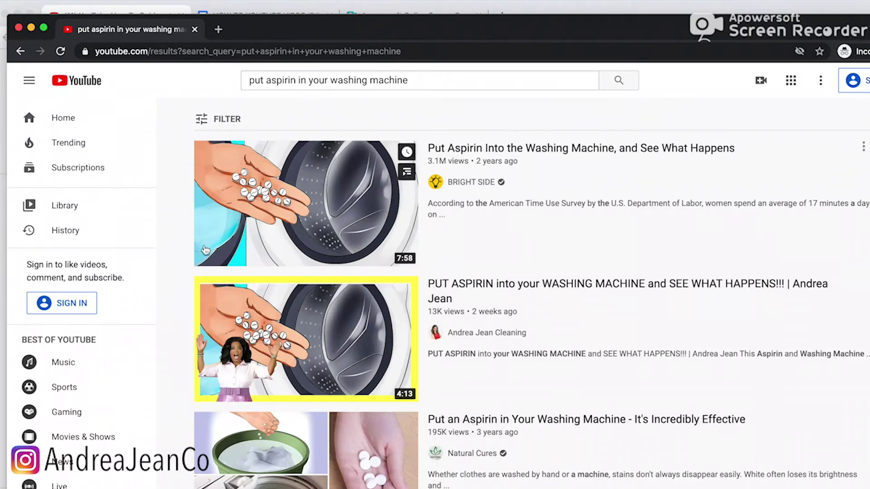
mouse_move(333, 354)
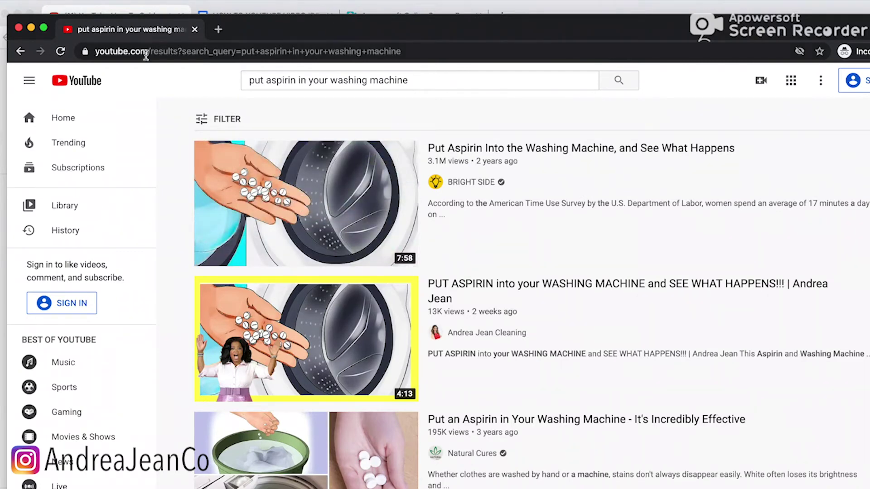
click(18, 28)
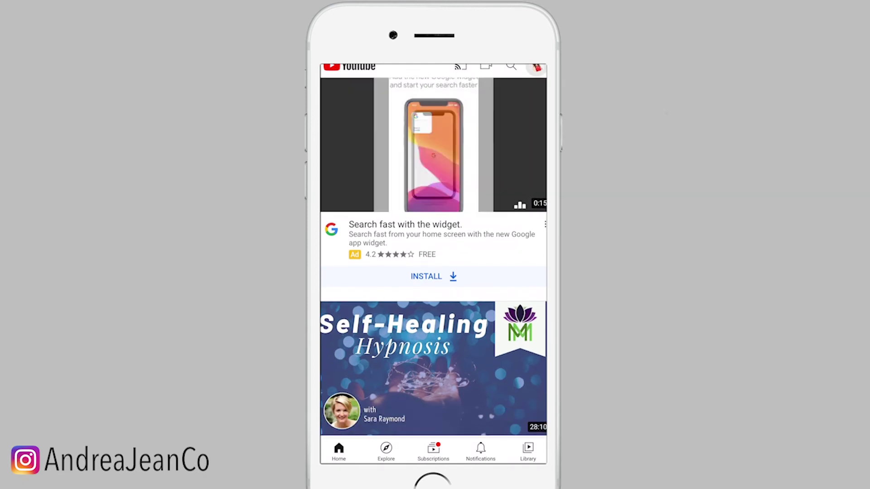
Use Switch account from the avatar to pick the Meditations & Motivation channel, then reopen its account menu.
click(536, 67)
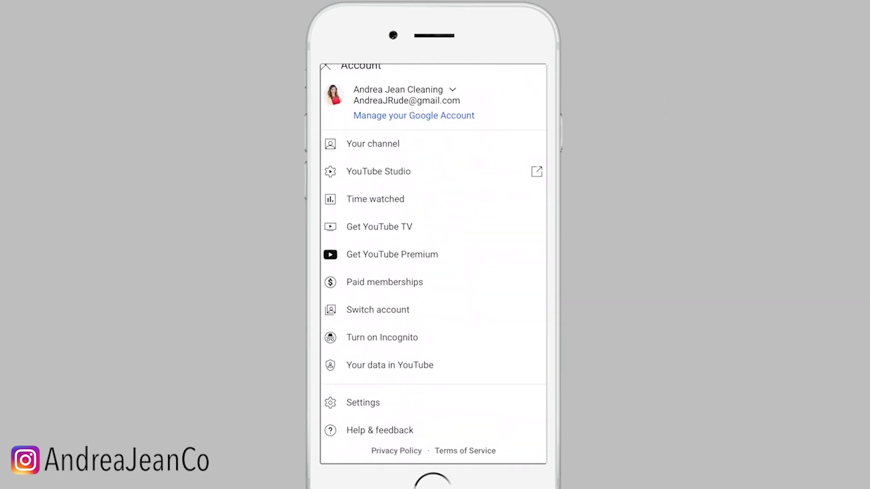
click(378, 310)
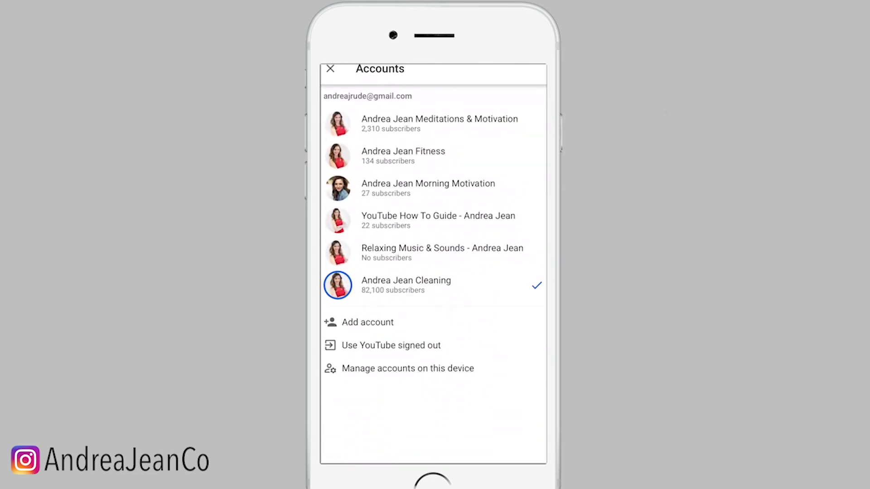
click(439, 123)
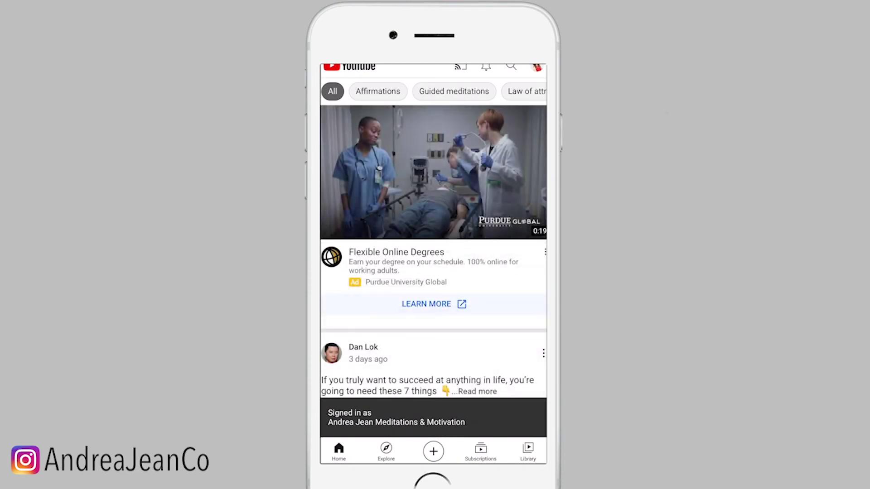
scroll(433, 240, down, 1)
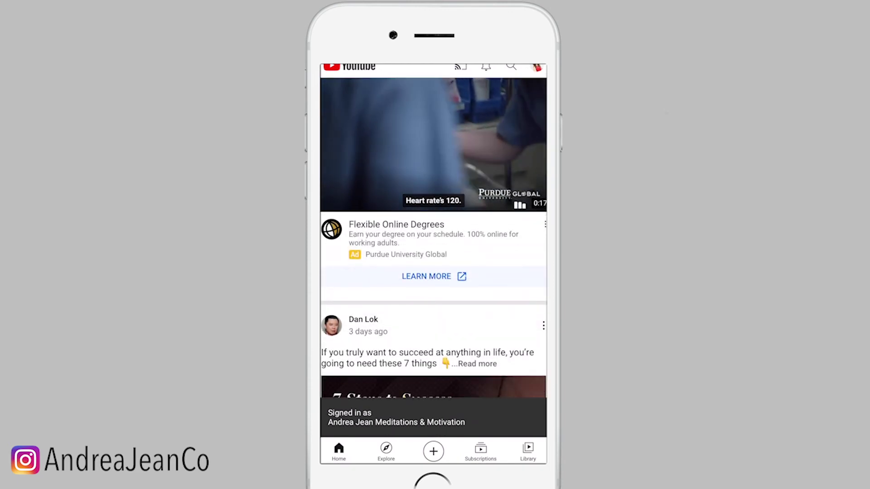
click(537, 67)
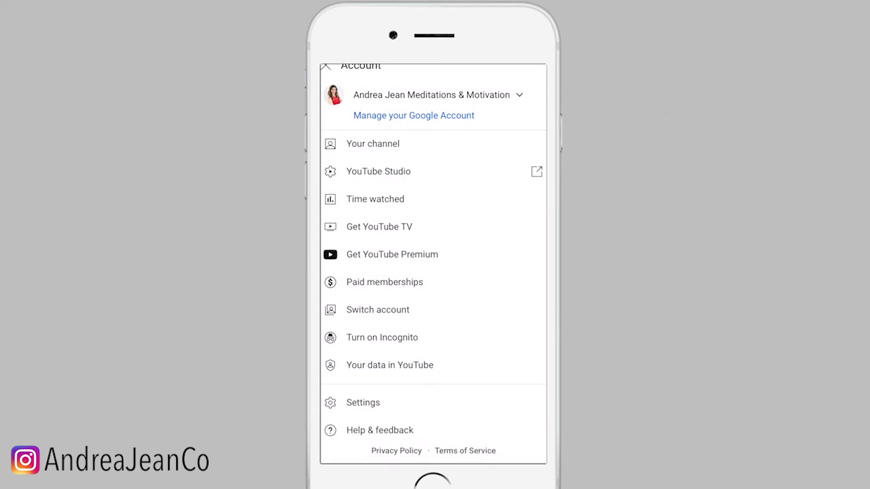
Open Settings from the account menu and scroll through the settings list.
click(363, 403)
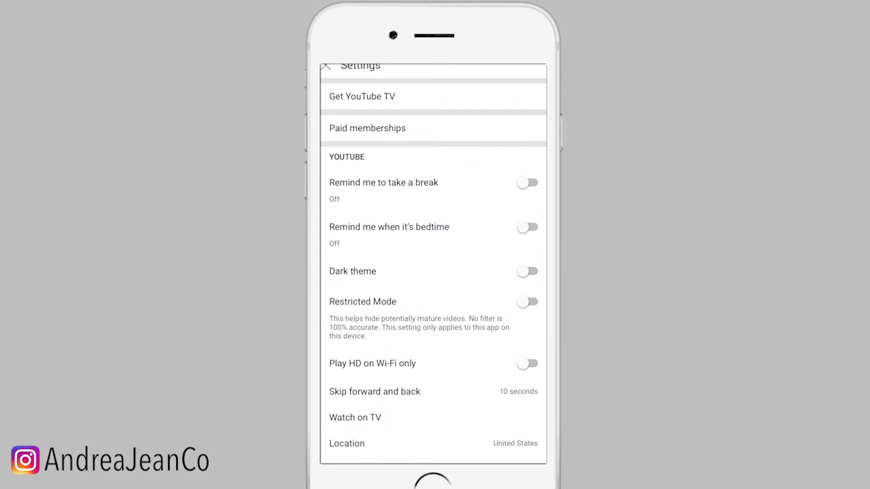
scroll(434, 271, down, 10)
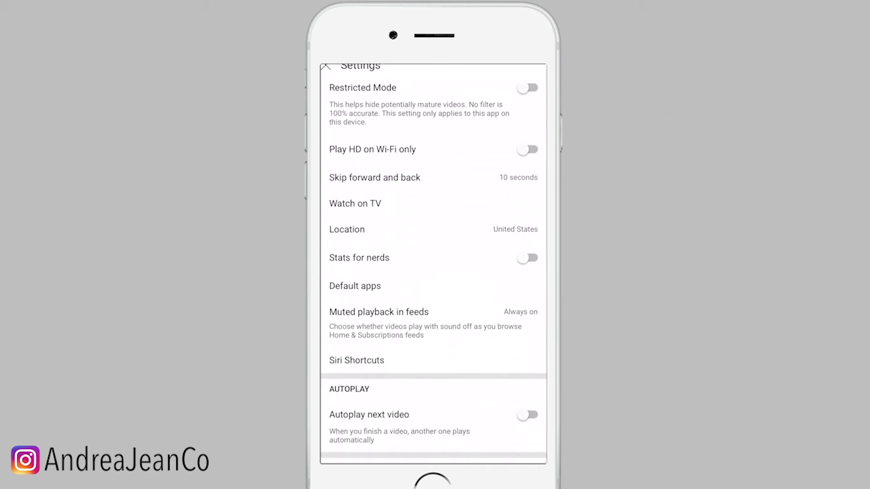
scroll(433, 271, down, 10)
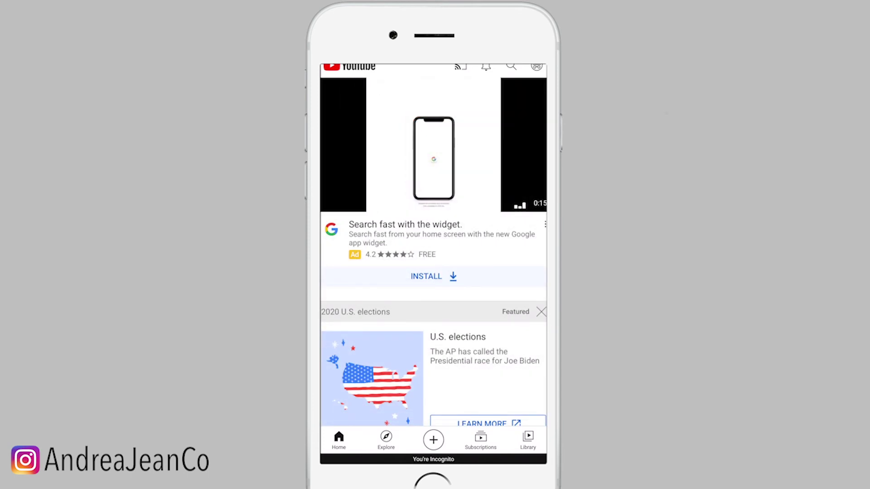
While incognito, search for the creator's fitness channel using the suggested query.
scroll(434, 245, down, 3)
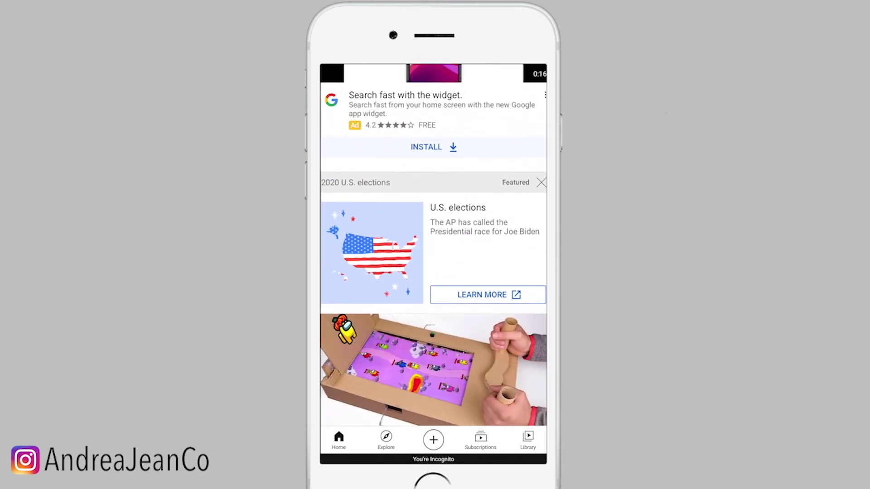
scroll(433, 245, down, 3)
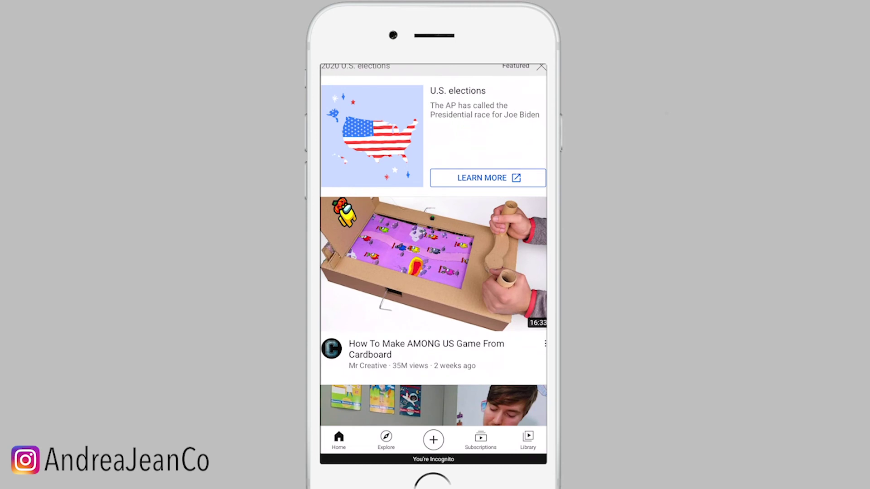
scroll(434, 245, up, 6)
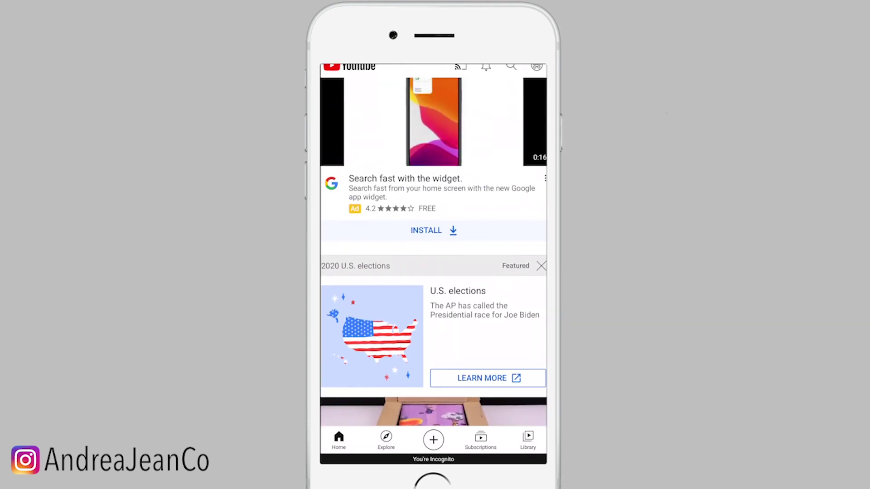
click(511, 67)
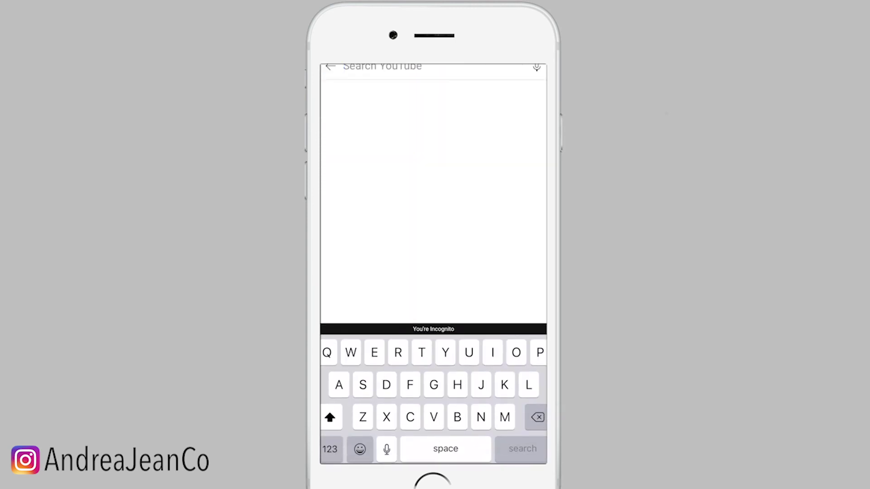
text(Andrea )
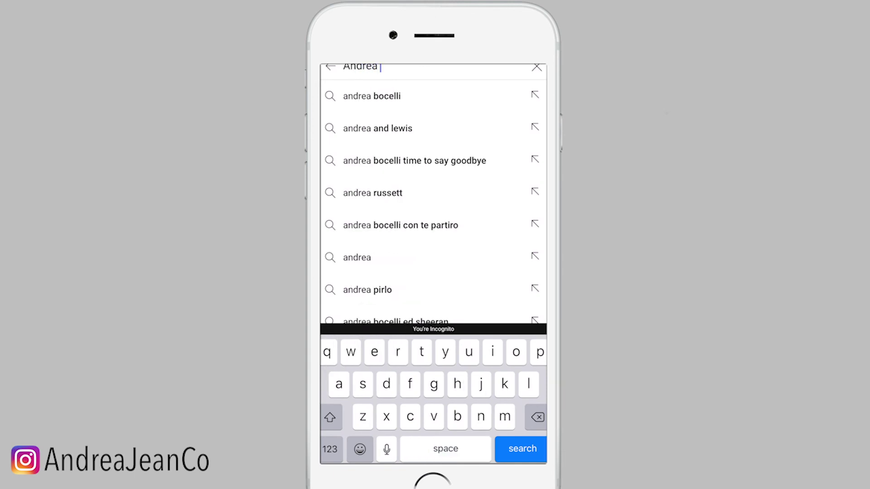
text(Jean fi)
click(385, 96)
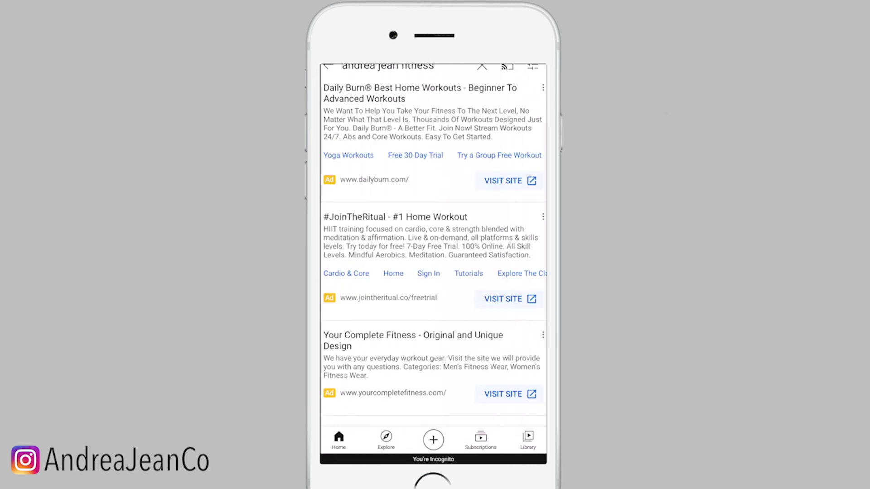
scroll(434, 253, down, 10)
scroll(434, 253, up, 10)
Return to Home and choose Turn off Incognito from the incognito avatar menu.
click(327, 67)
click(537, 66)
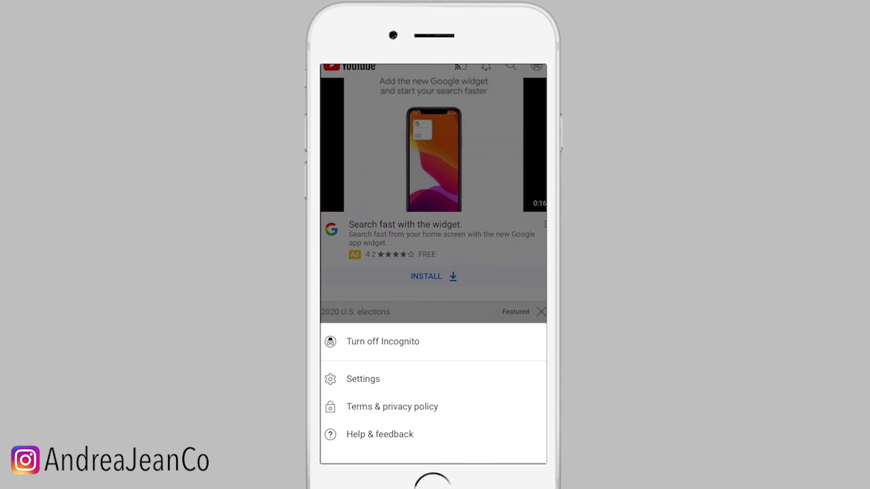
click(383, 342)
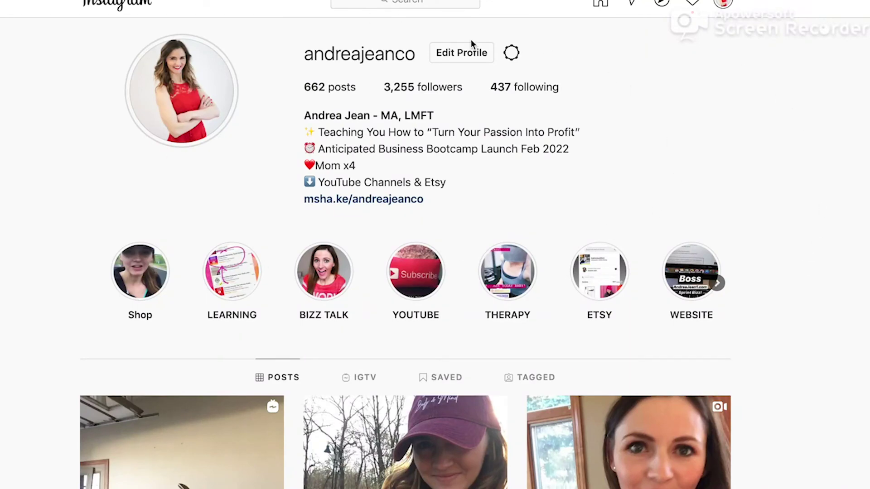
scroll(799, 204, down, 12)
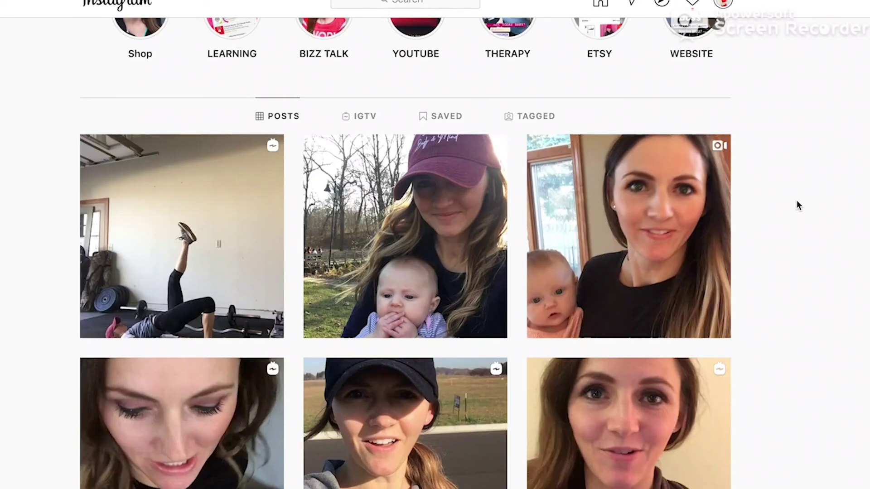
scroll(798, 205, down, 6)
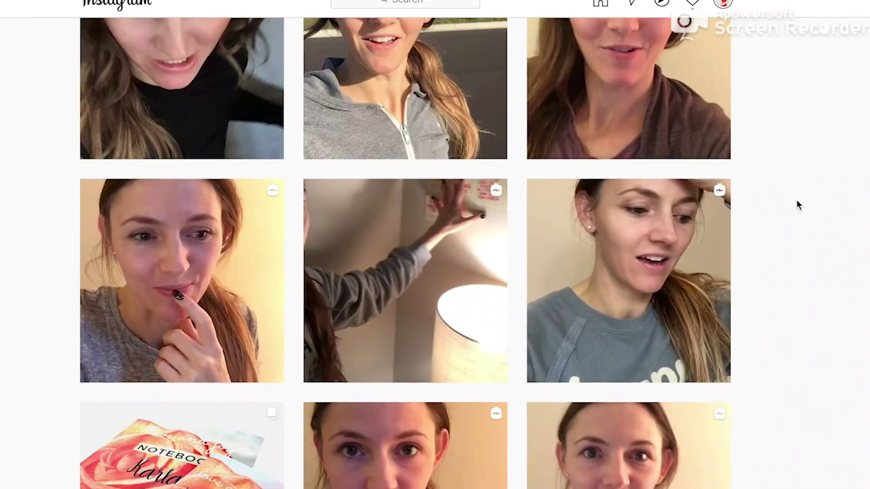
scroll(798, 204, down, 12)
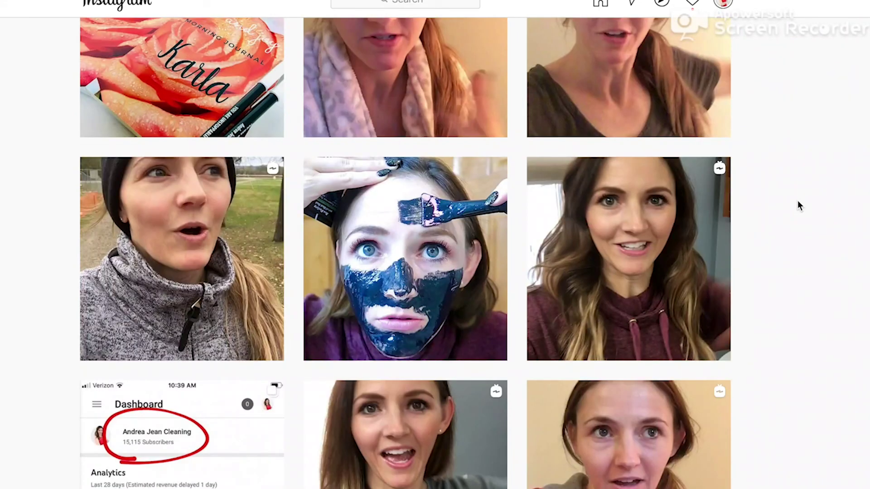
scroll(799, 205, down, 6)
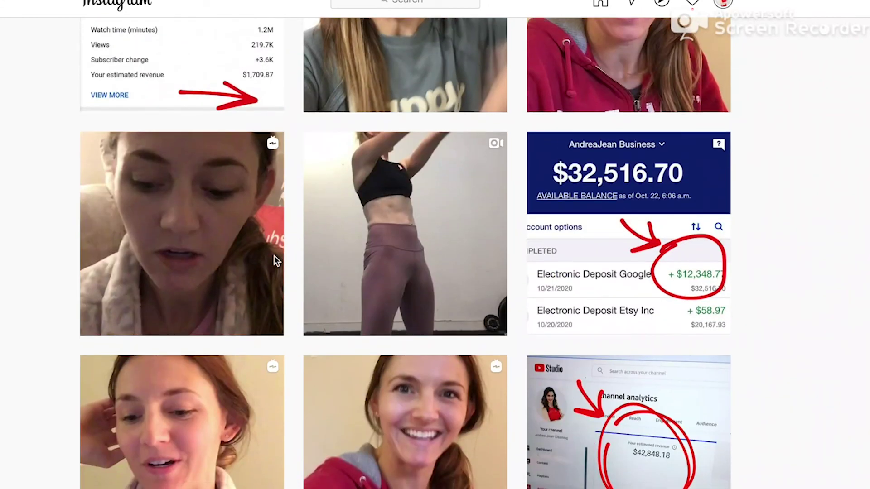
scroll(274, 256, down, 3)
scroll(268, 273, down, 3)
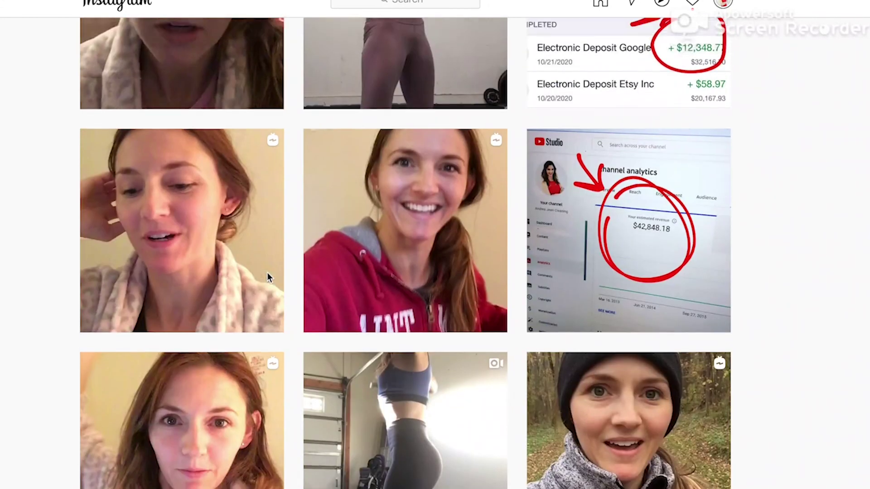